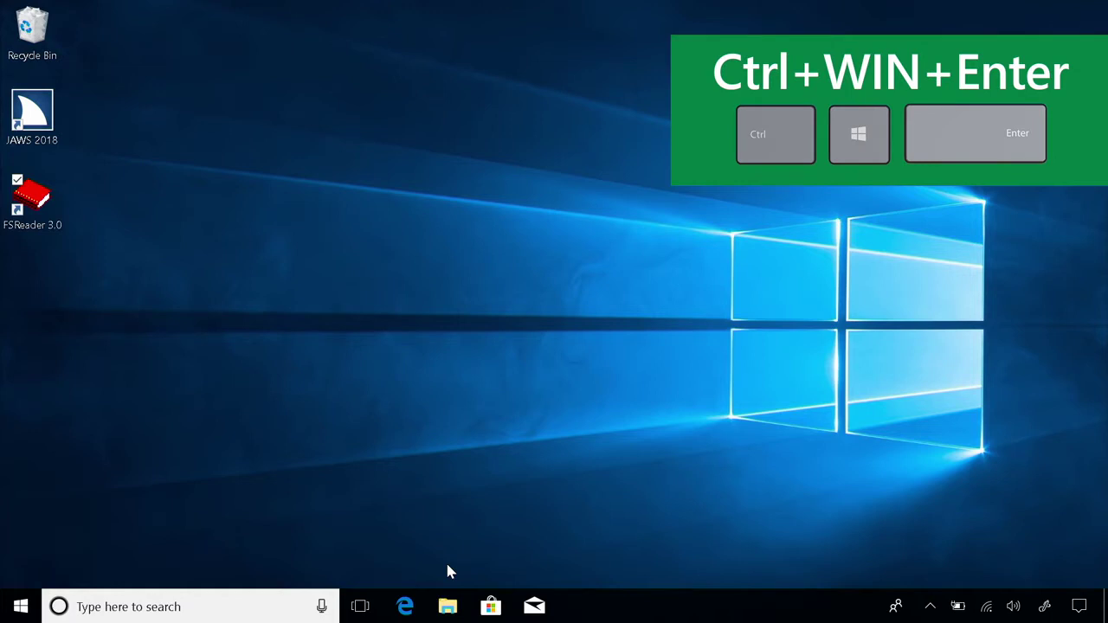
Start Narrator with Ctrl+Win+Enter and delete the old JAWS 2018 desktop shortcut
key(ctrl+super+Return)
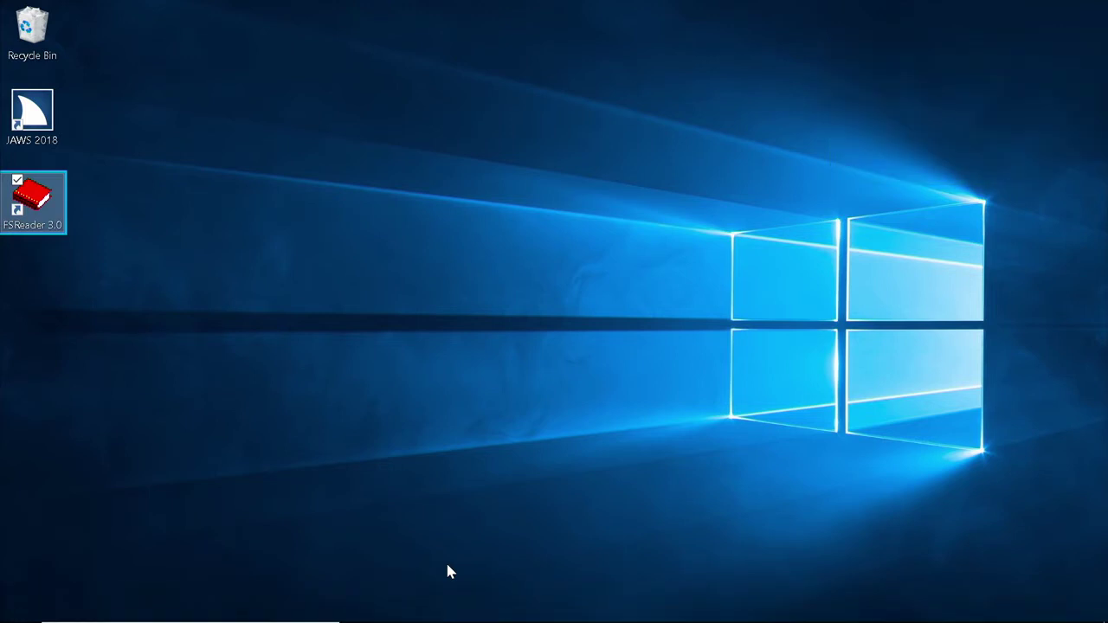
key(Up)
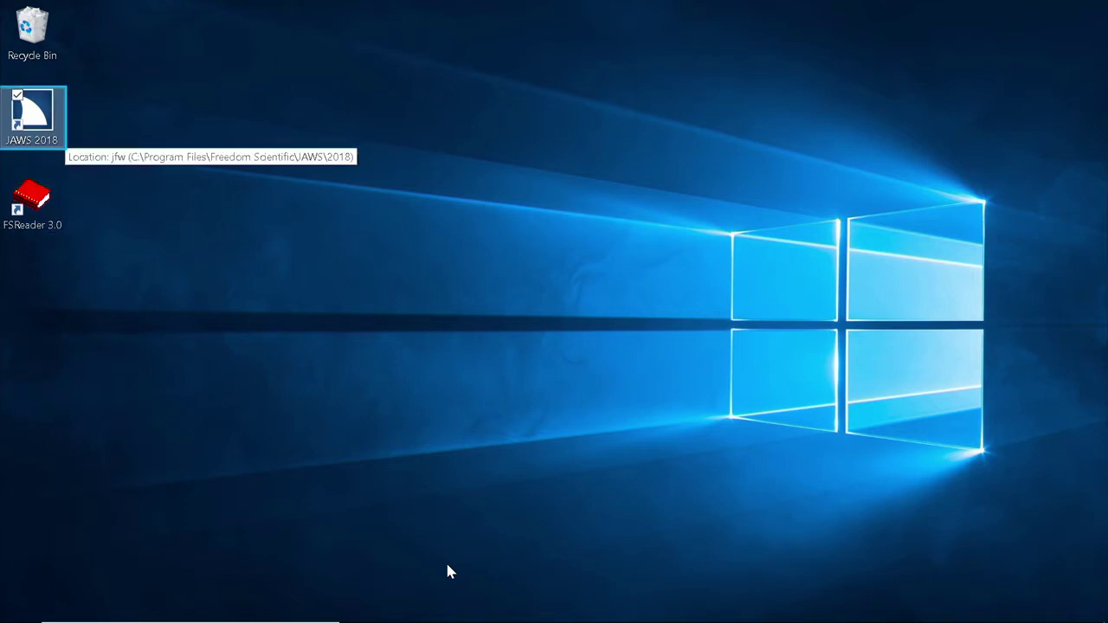
key(Return)
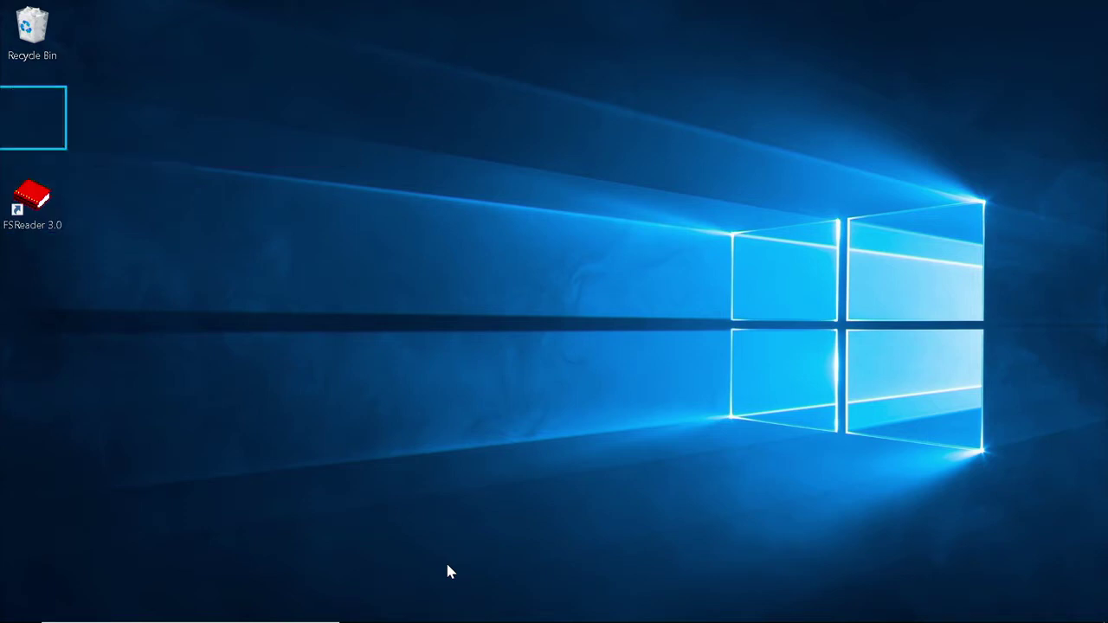
Open File Explorer and browse to This PC > OSDisk (C:) > Program Files
key(super+e)
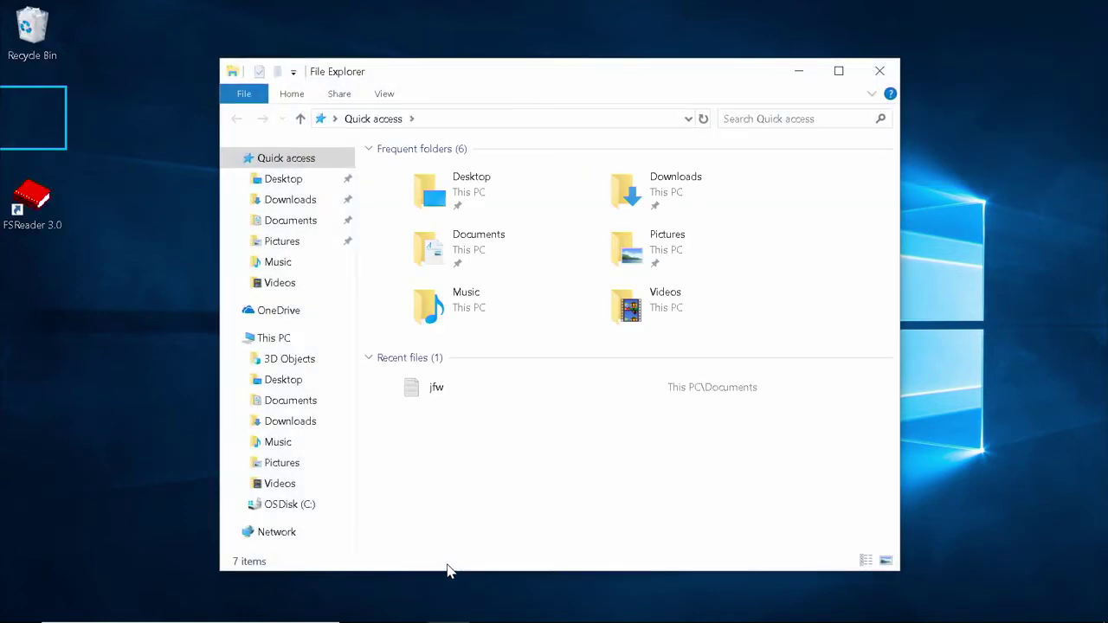
key(Down)
key(Down)
key(Down)
key(Down)
key(Down)
key(Down)
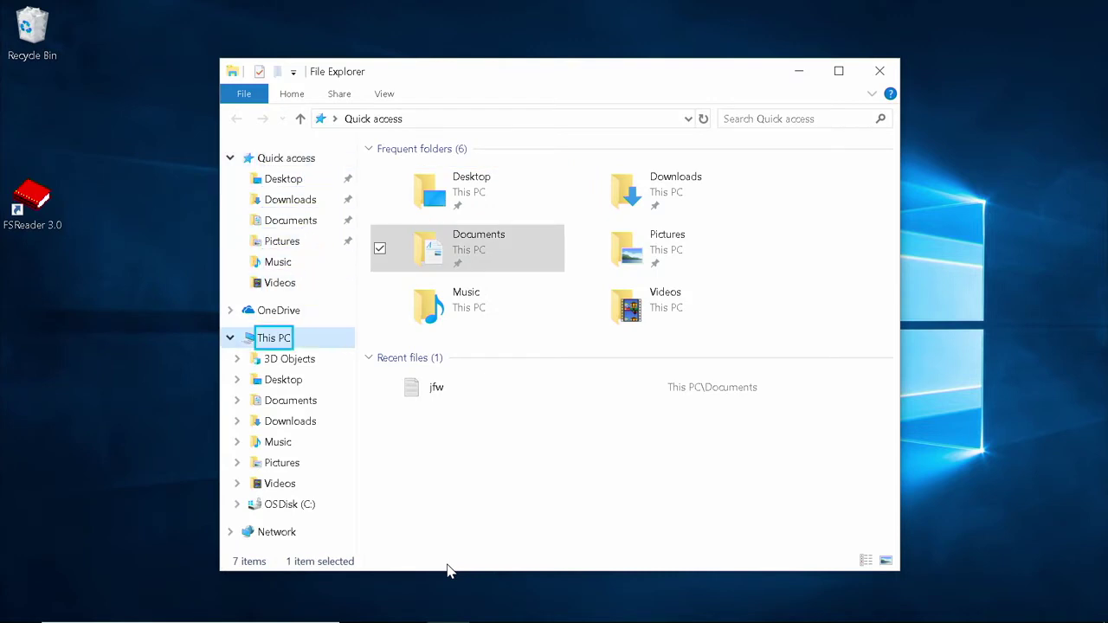
key(Down)
key(Down)
key(Down)
key(Down)
key(Down)
key(Down)
key(Down)
key(Down)
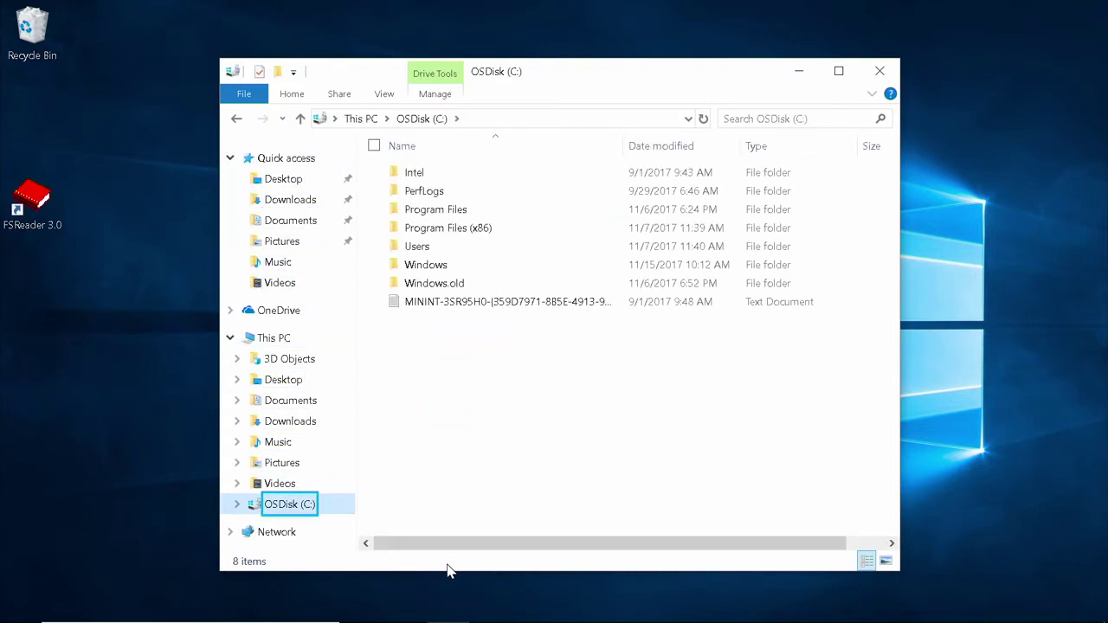
key(Tab)
key(Down)
key(Down)
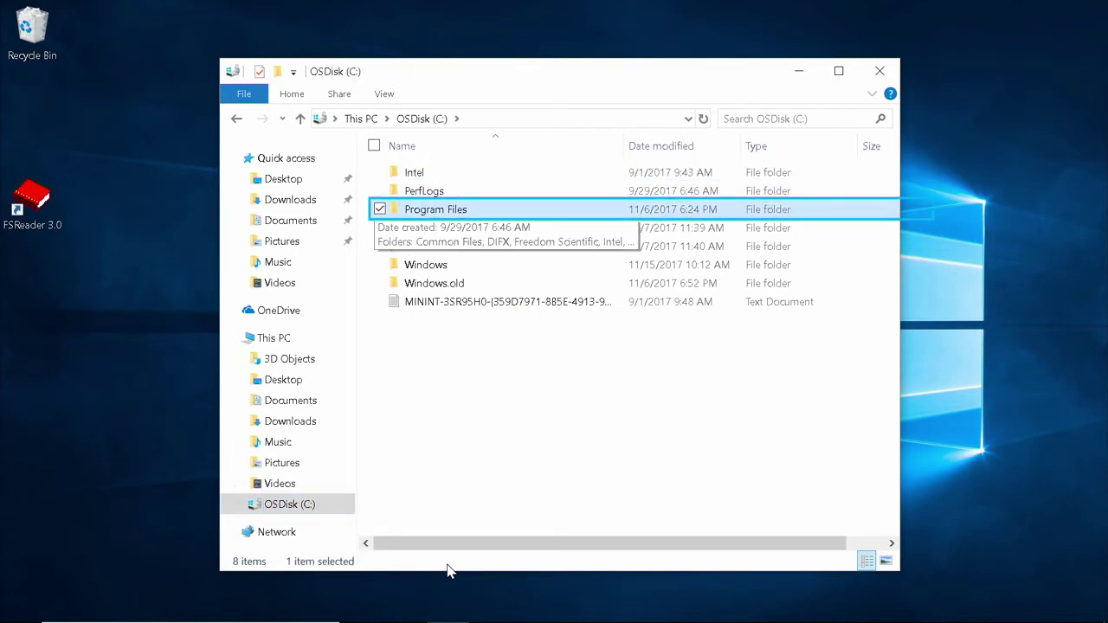
key(Return)
key(Down)
key(Down)
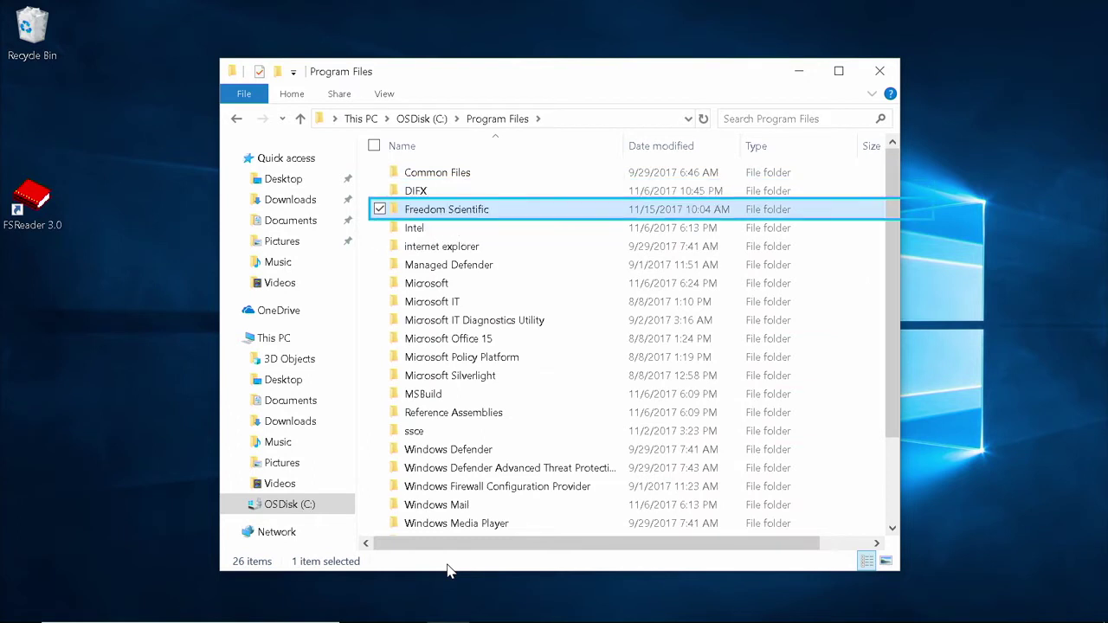
Go into Freedom Scientific > JAWS > 2018 and jump to the jfw application
key(Return)
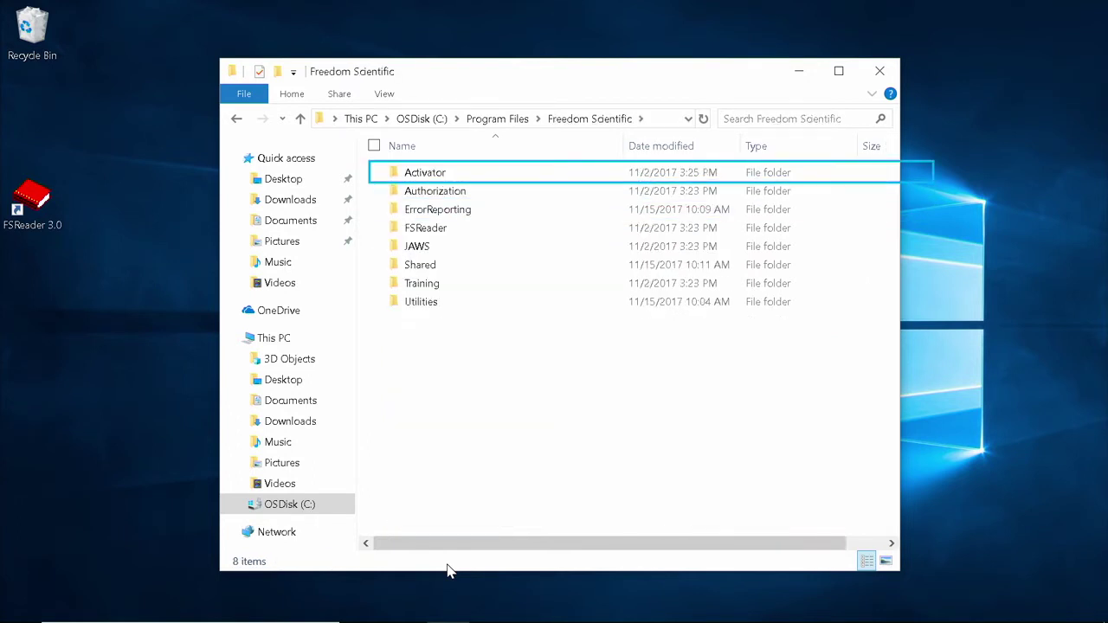
key(Down)
key(Down)
key(Down)
key(Down)
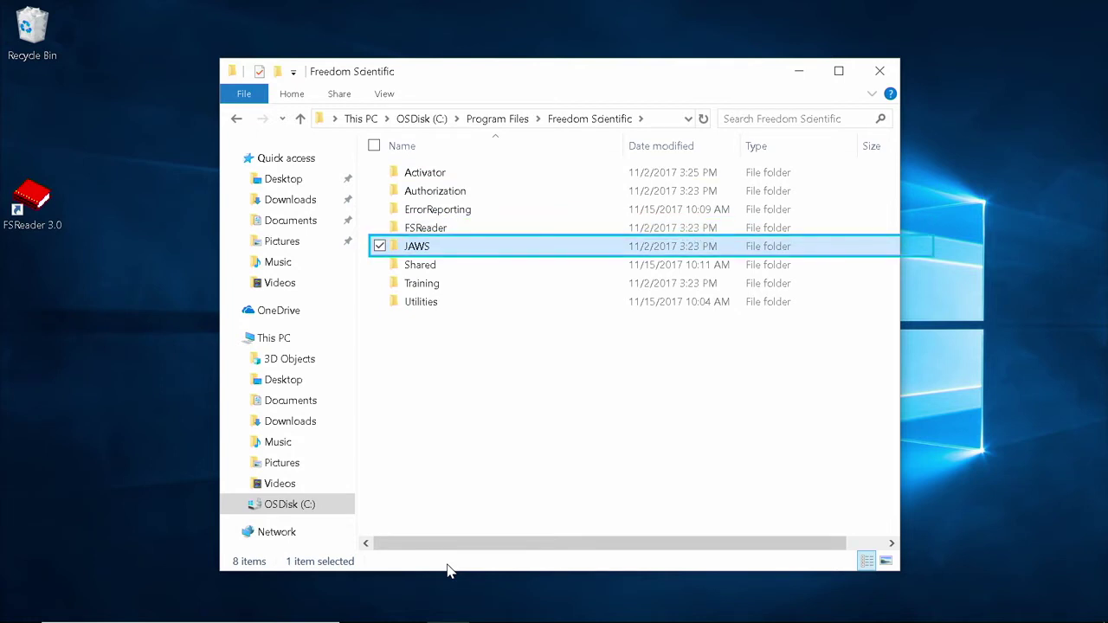
key(Return)
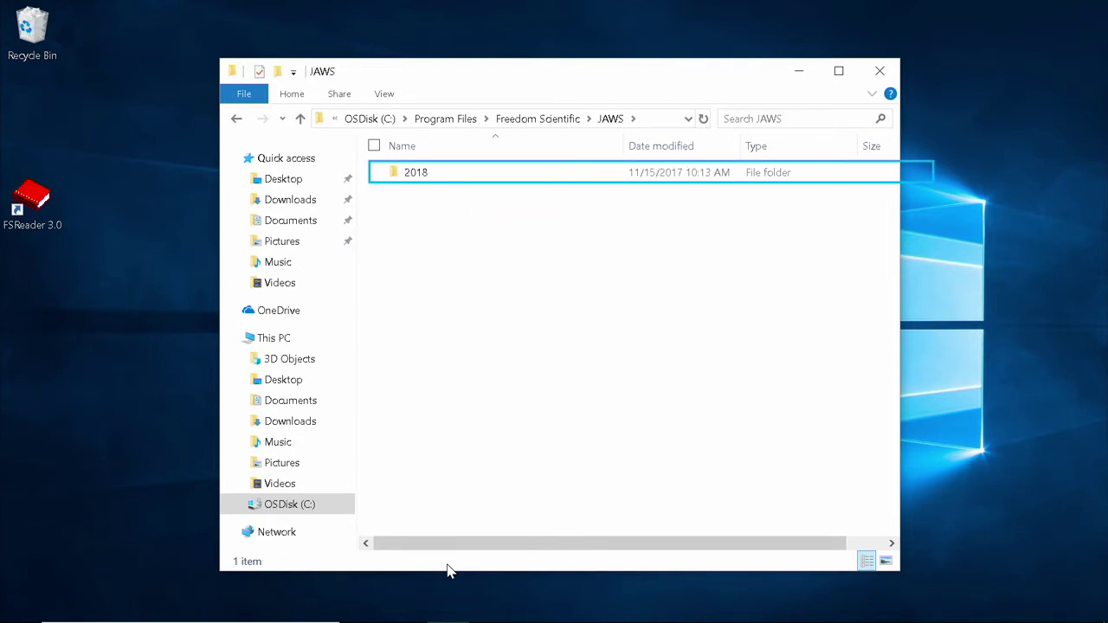
key(Down)
key(Return)
key(Down)
key(Down)
key(Down)
key(Down)
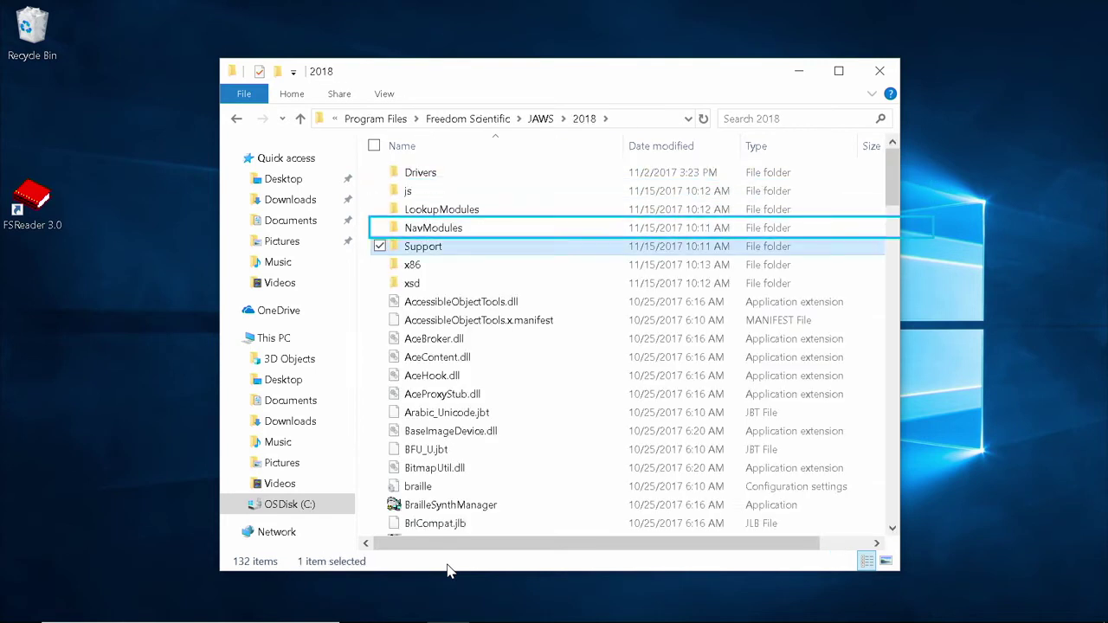
key(Down)
key(Down)
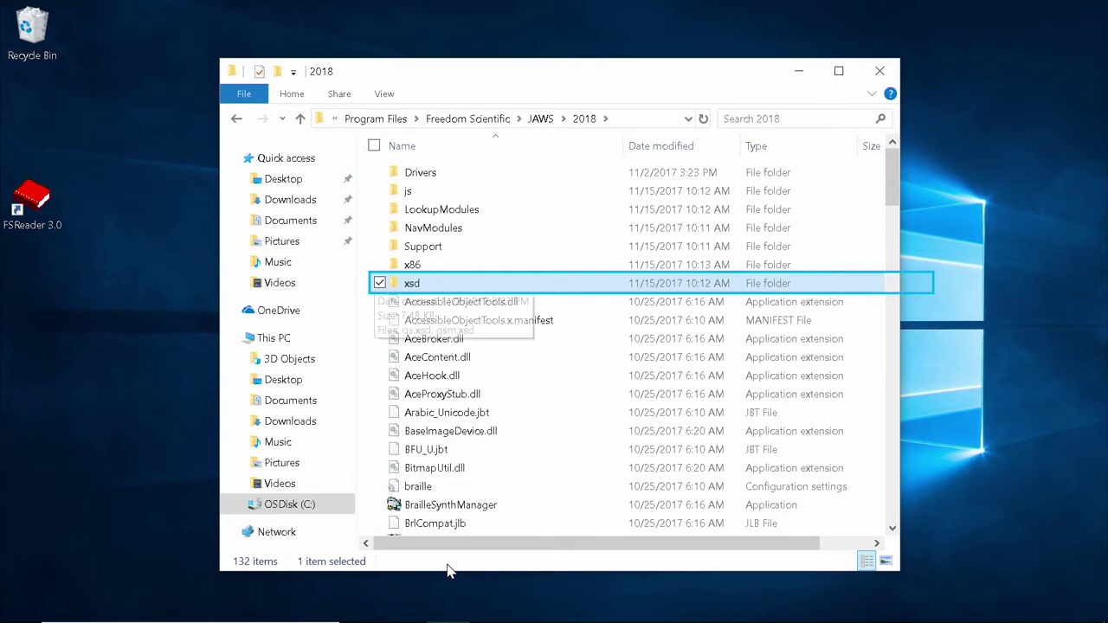
text(jfw)
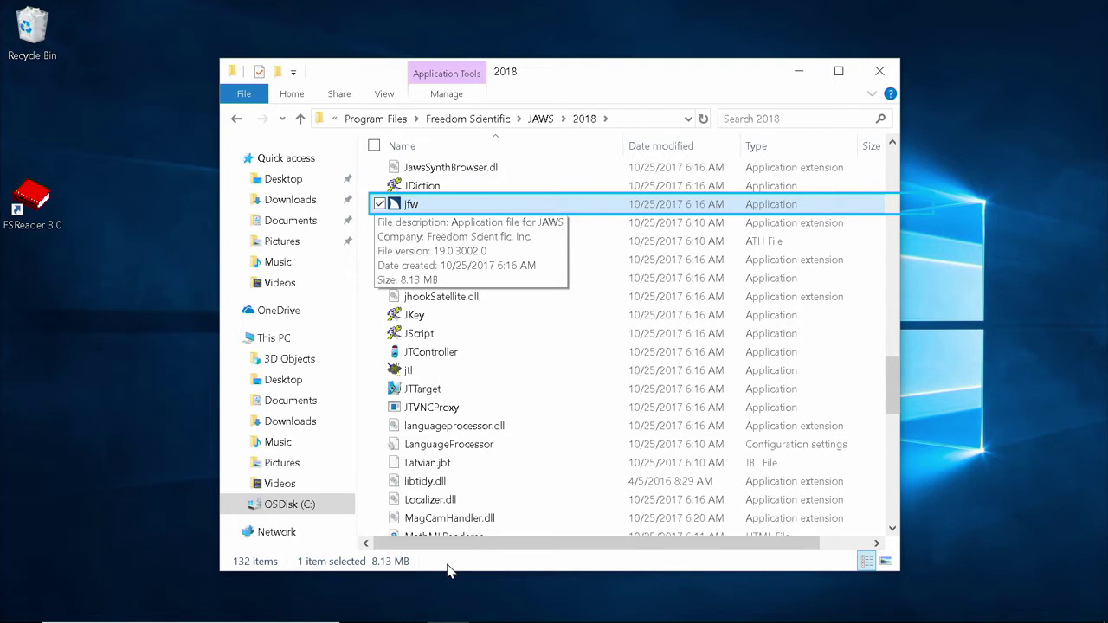
Create a jfw shortcut, accept placing it on the desktop, and show the desktop
key(shift+F10)
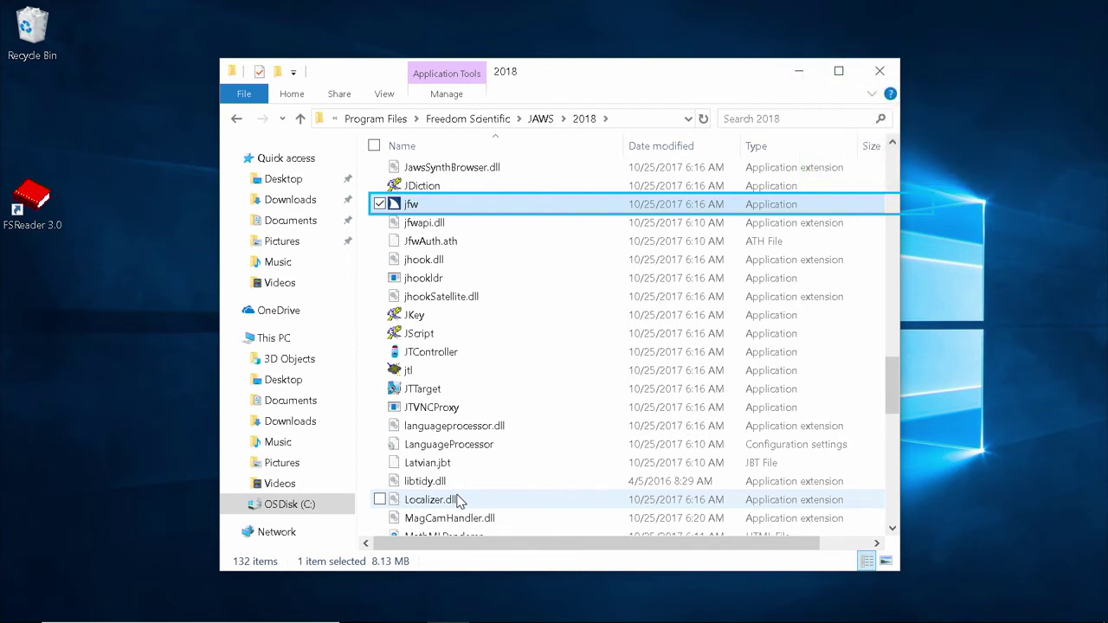
key(shift+F10)
key(Down)
key(Down)
key(Down)
key(Down)
key(Down)
key(Down)
key(Down)
key(Down)
key(Down)
key(Down)
key(Down)
key(Return)
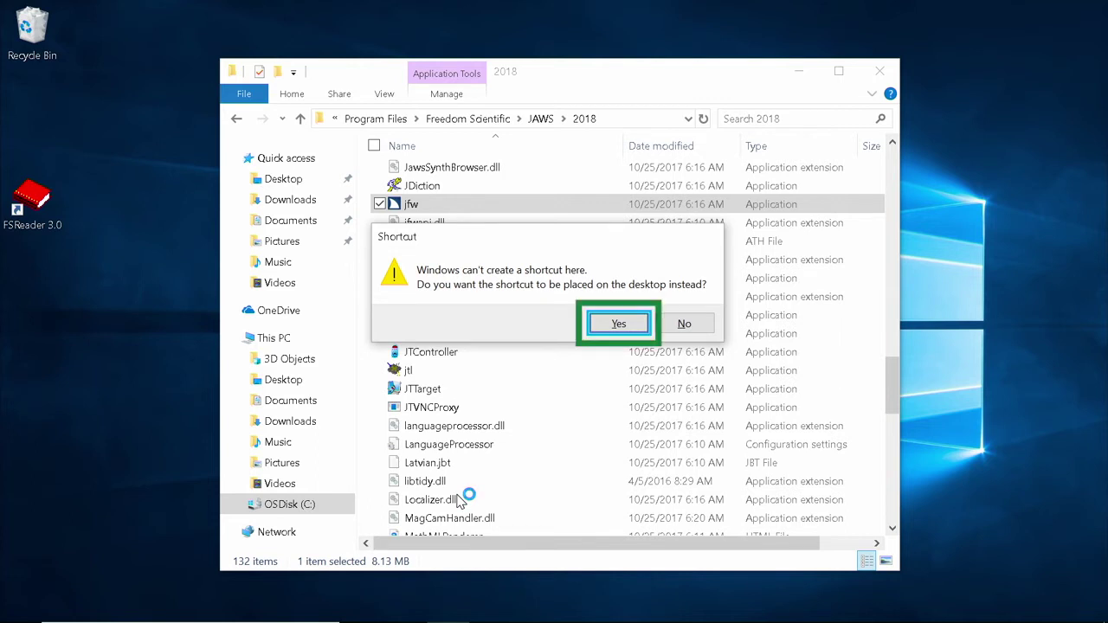
key(Return)
key(super+d)
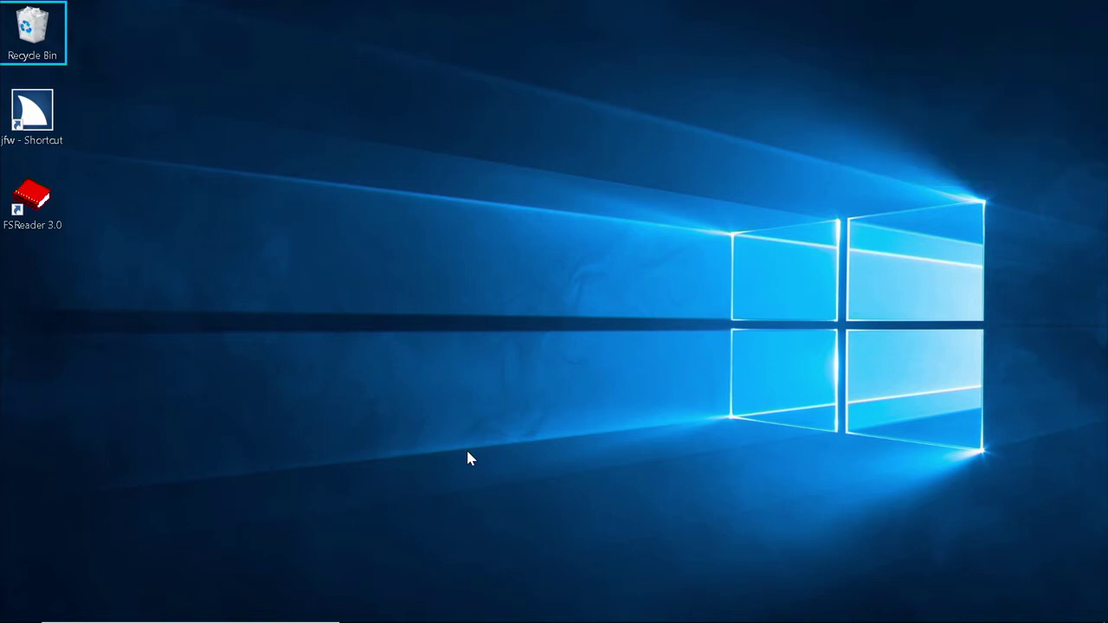
Select the jfw - Shortcut icon on the desktop and open its Properties
key(Down)
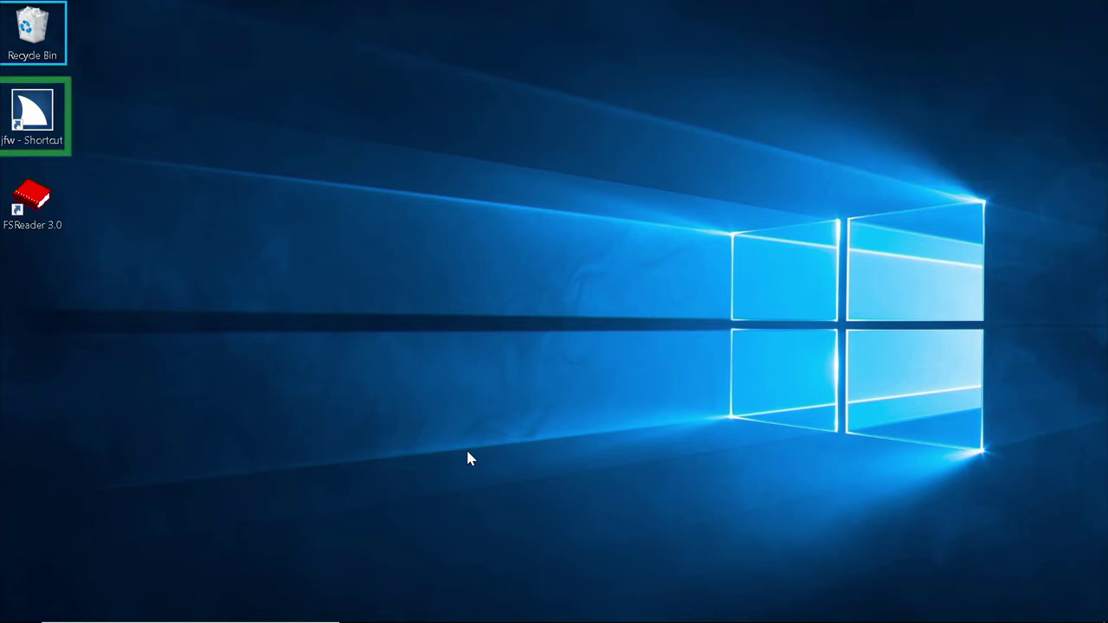
key(alt+Return)
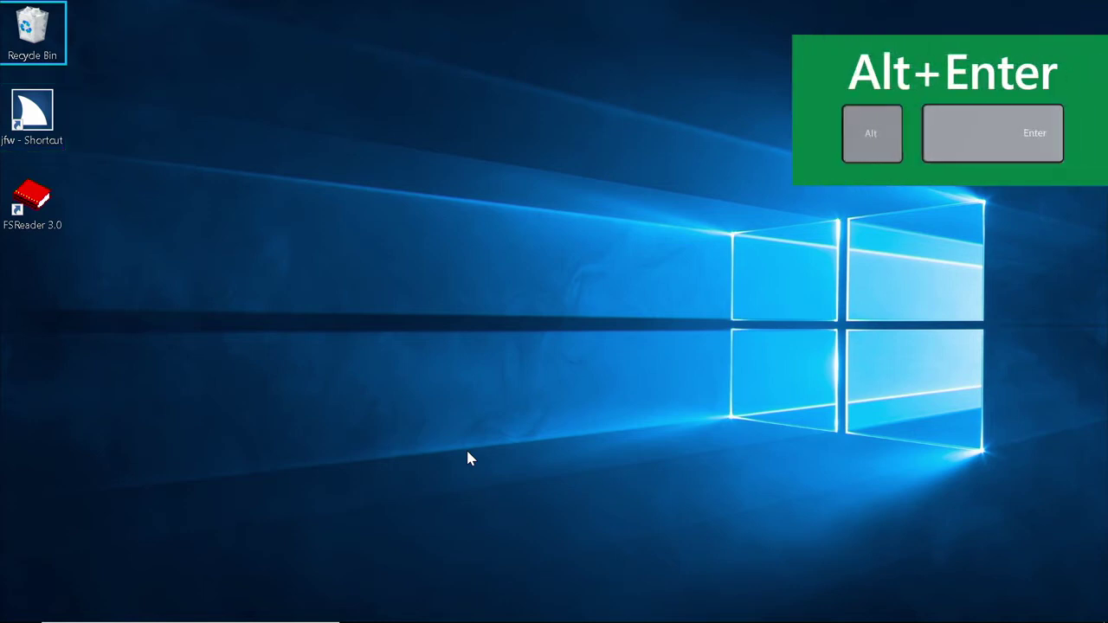
key(Down)
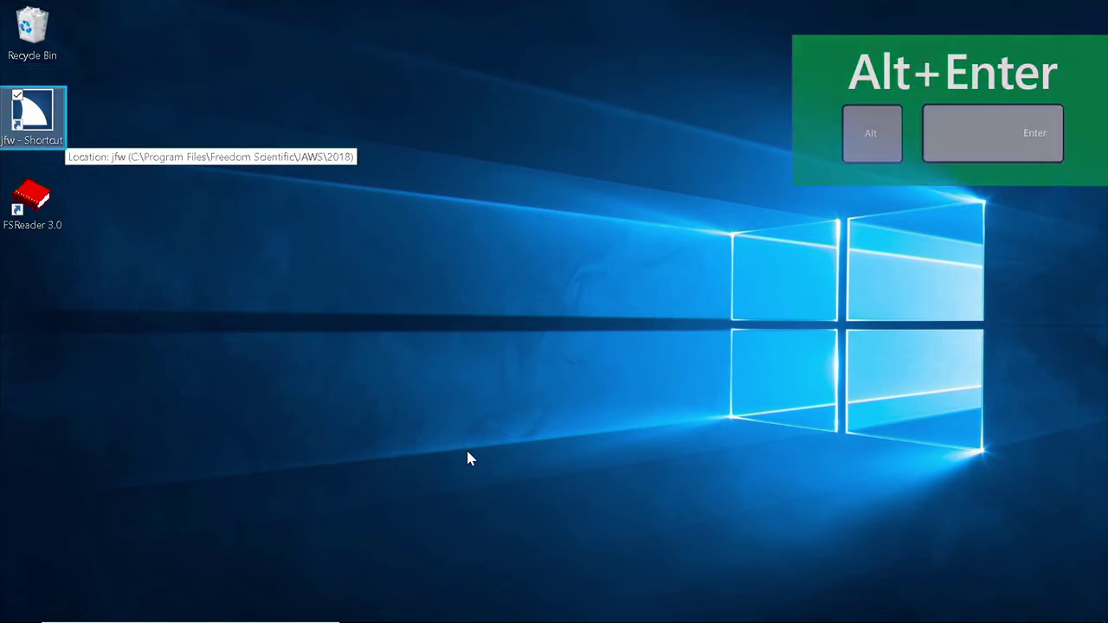
key(alt+Return)
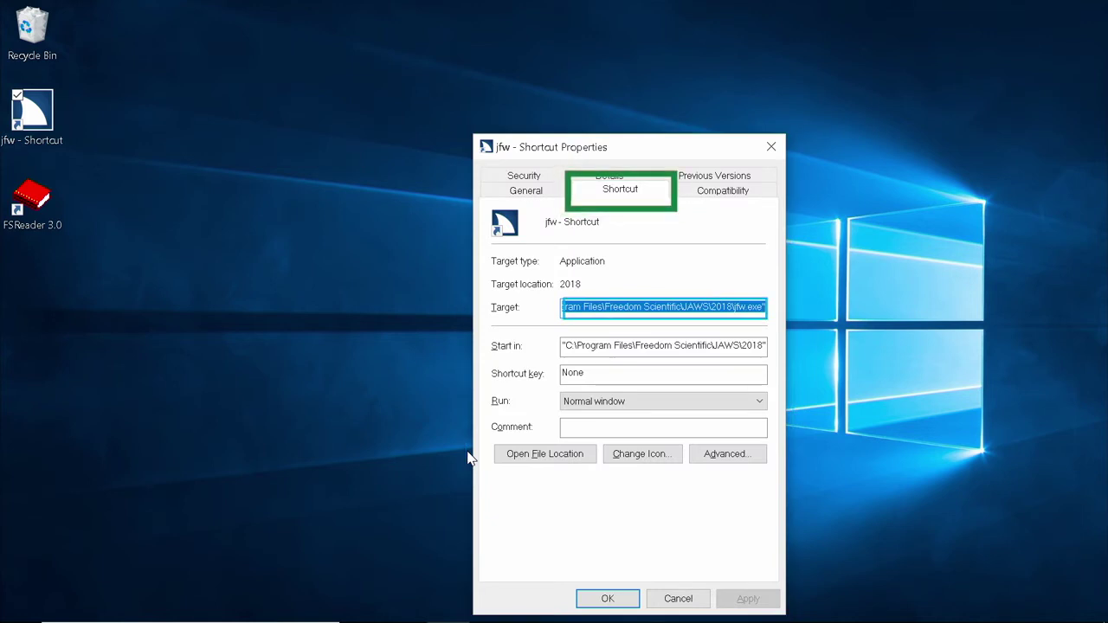
Set the jfw shortcut's Shortcut key to Ctrl+Alt+J and apply it
key(shift+Tab)
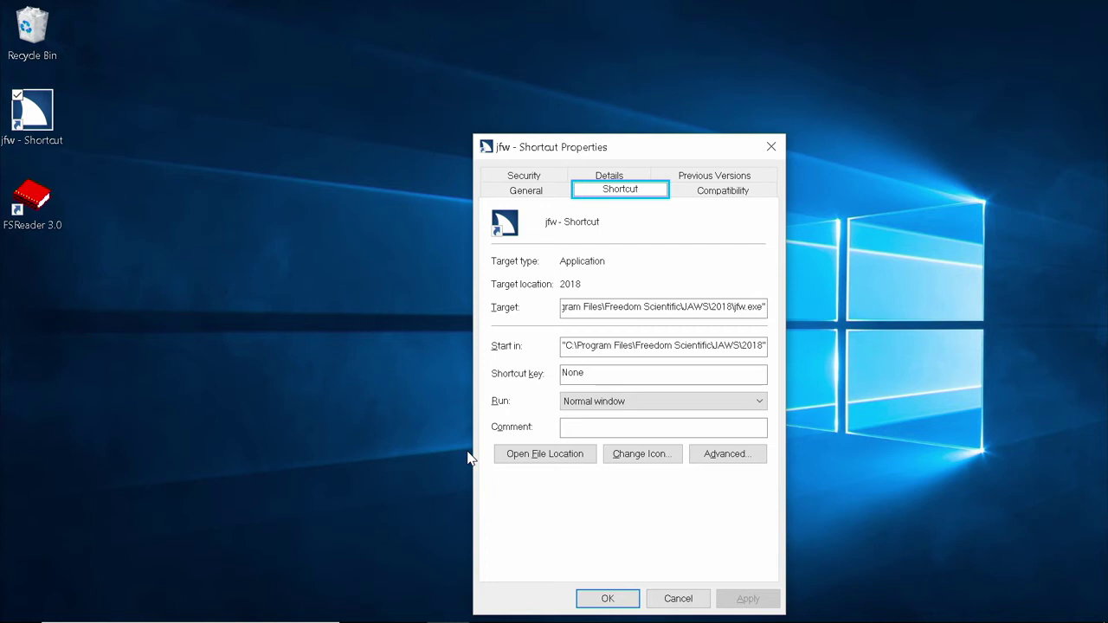
key(Tab)
key(Tab)
key(Tab)
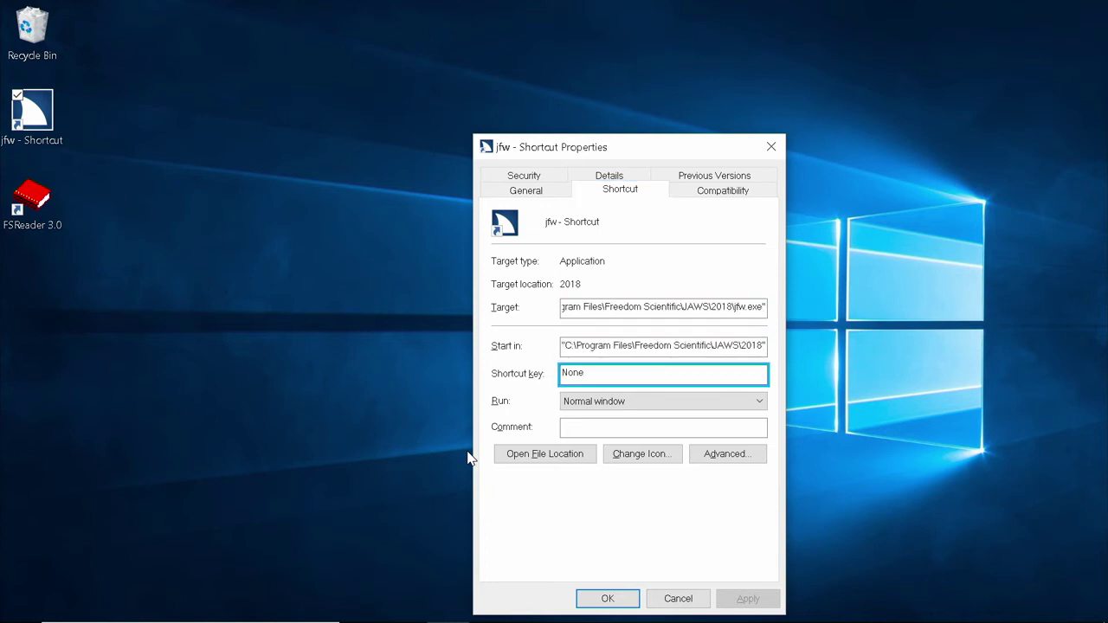
key(ctrl+alt+j)
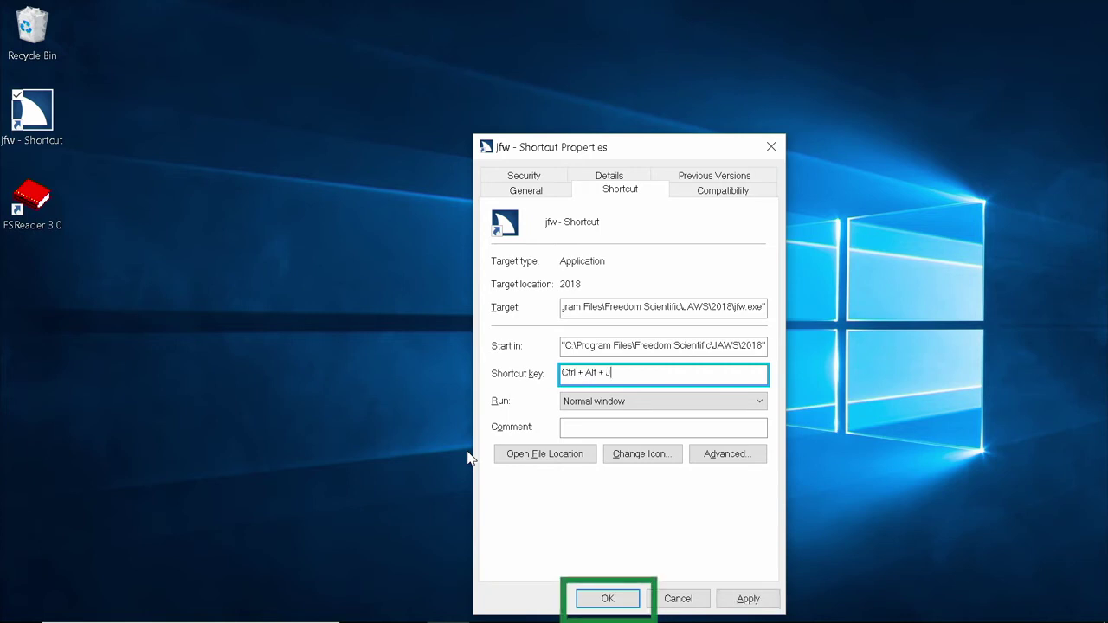
key(Tab)
key(Tab)
key(Tab)
key(Tab)
key(Tab)
key(Tab)
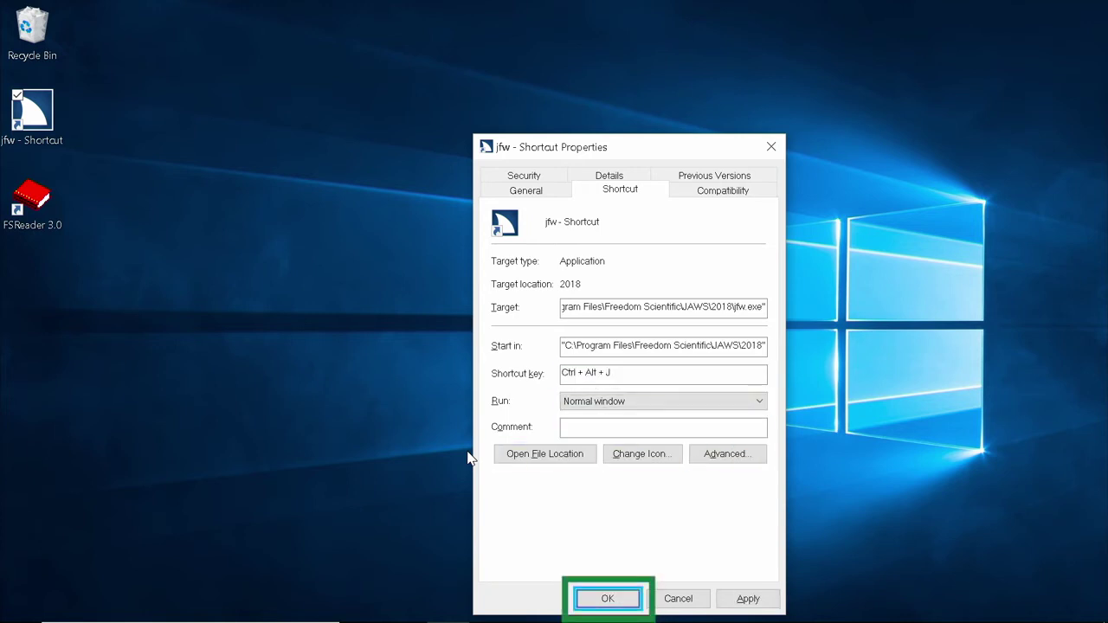
key(Return)
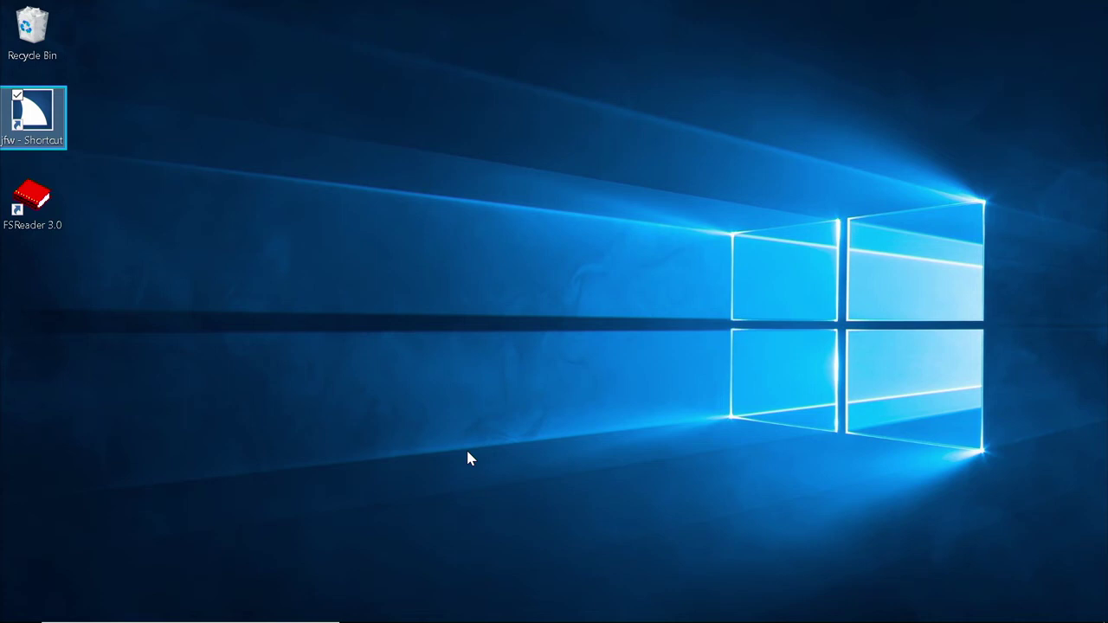
Open Settings and go to Update & Security > Recovery
key(super+i)
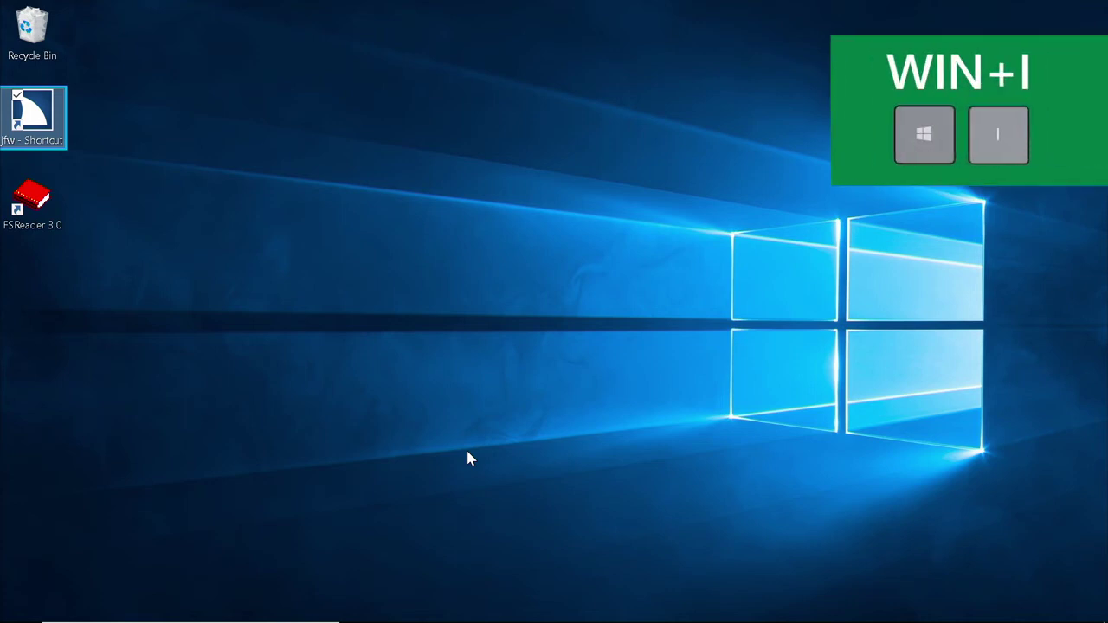
key(super+i)
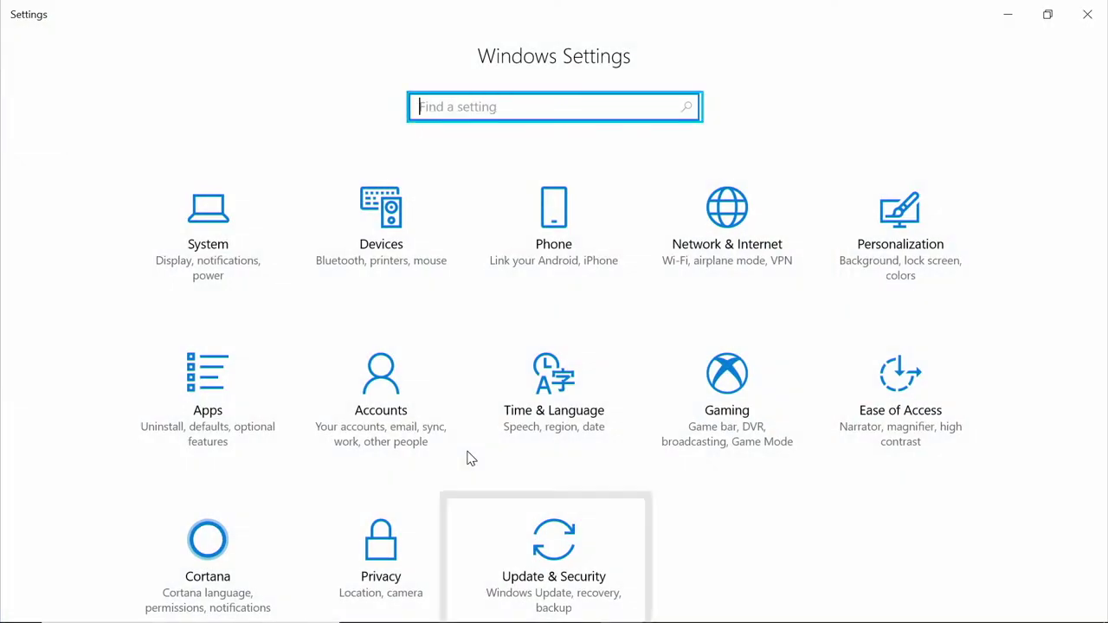
key(Tab)
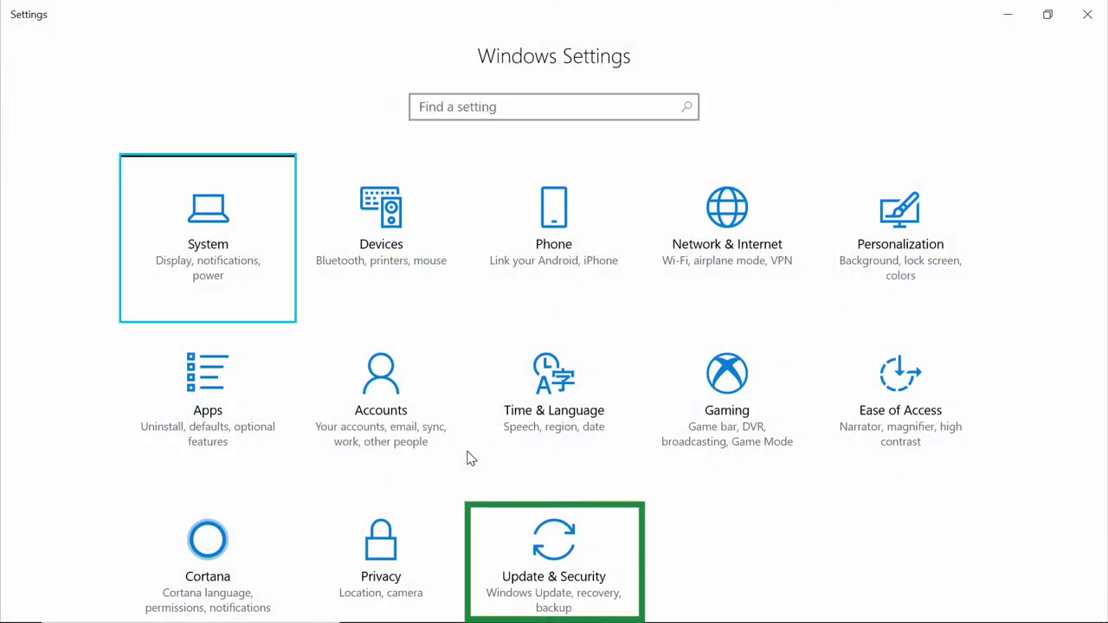
key(Right)
key(Right)
key(Right)
key(Right)
key(Right)
key(Right)
key(Right)
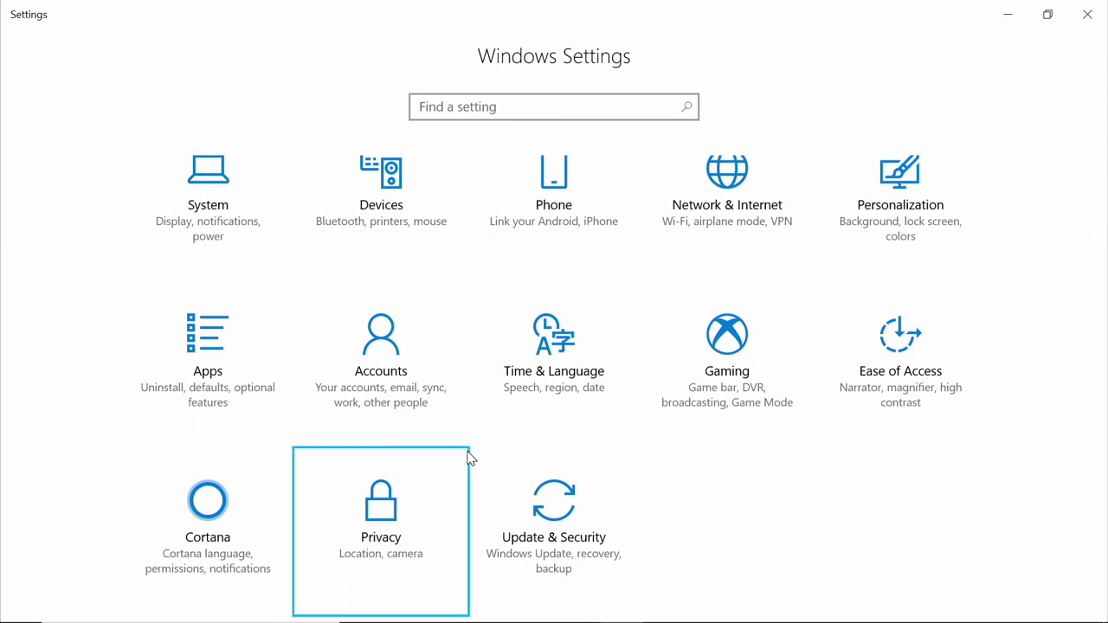
key(Right)
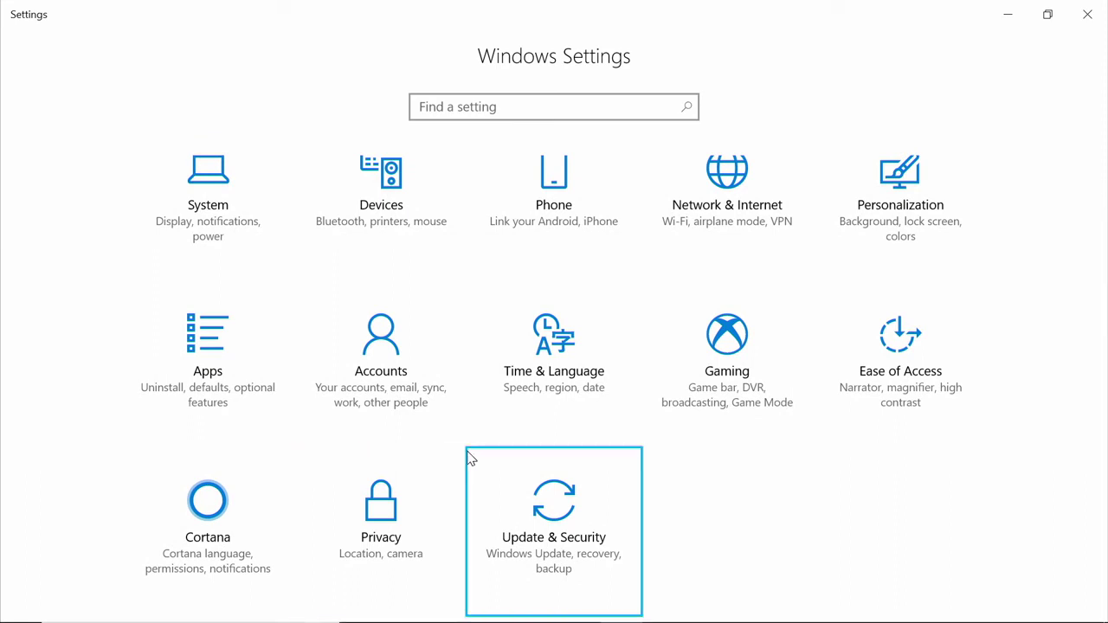
key(Return)
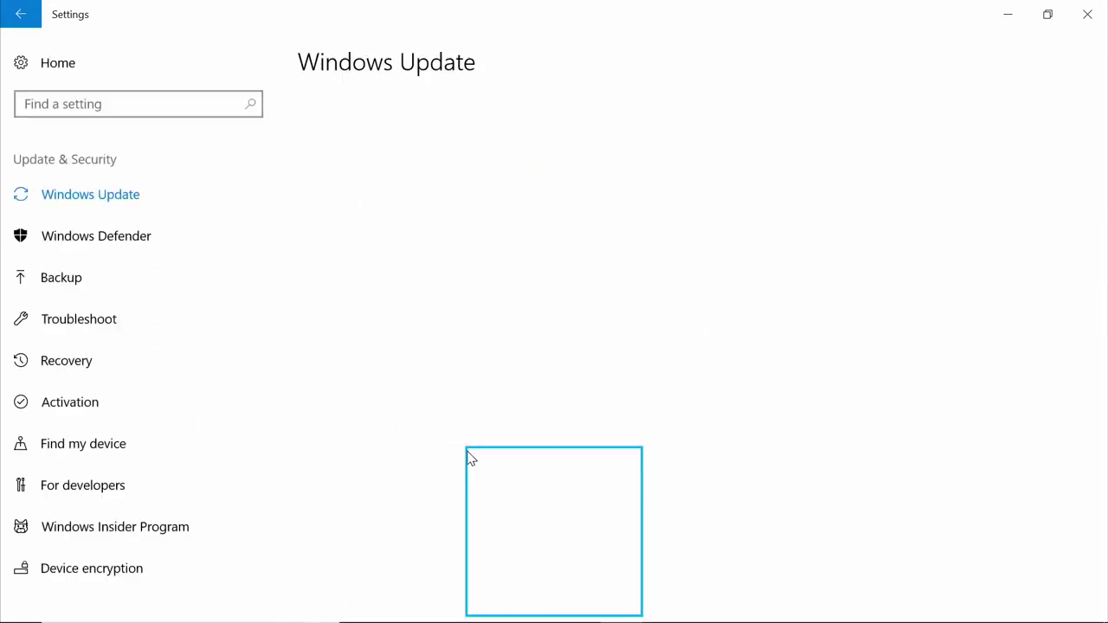
key(Tab)
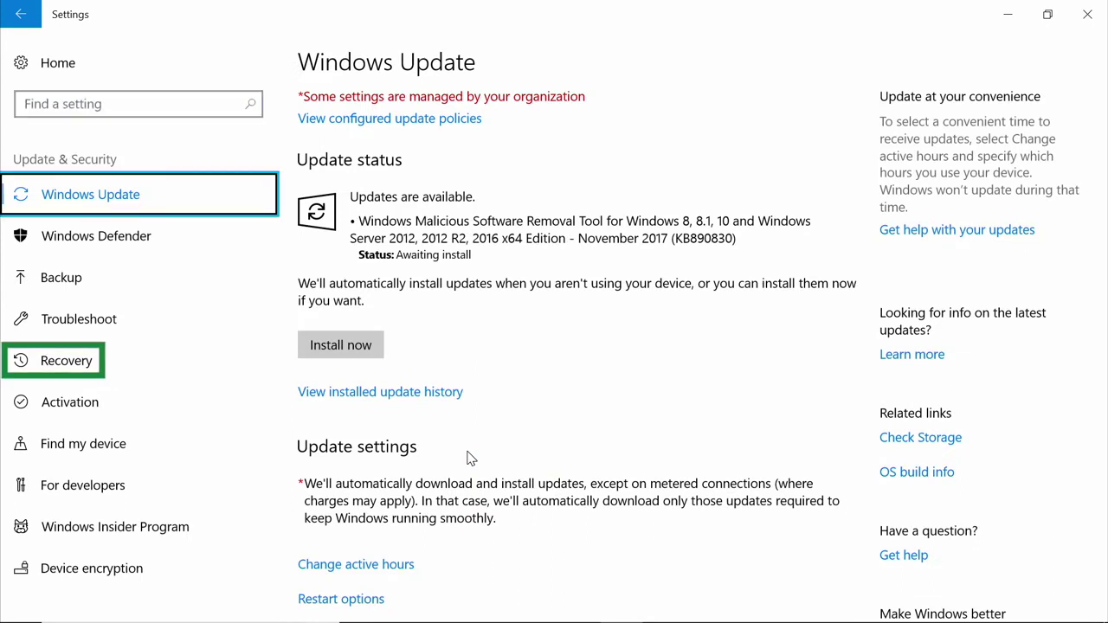
key(Down)
key(Down)
key(Down)
key(Down)
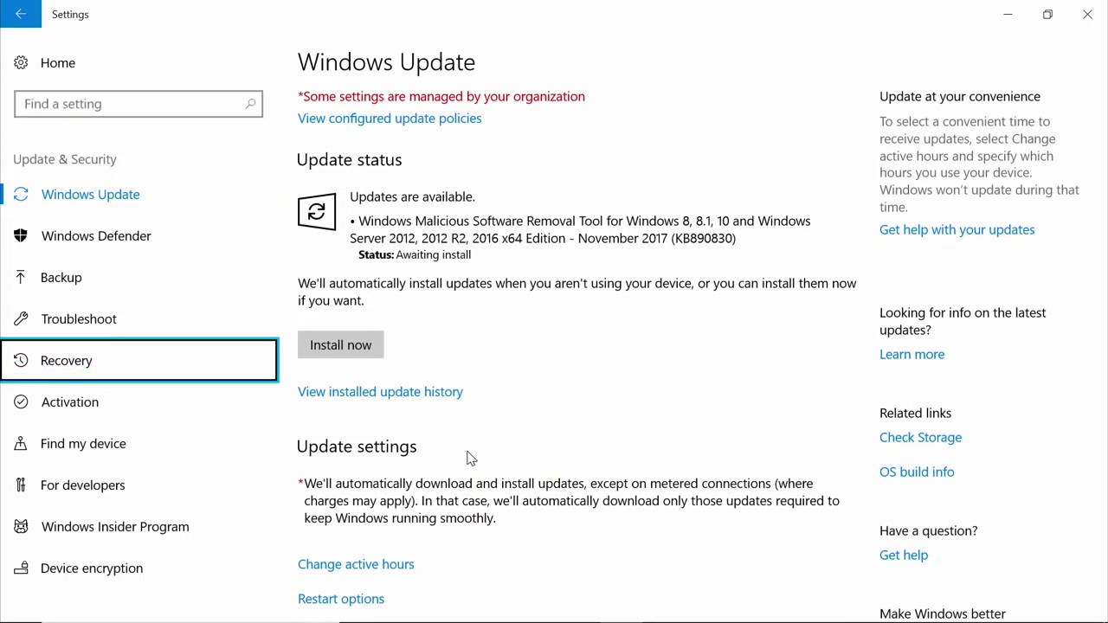
key(Return)
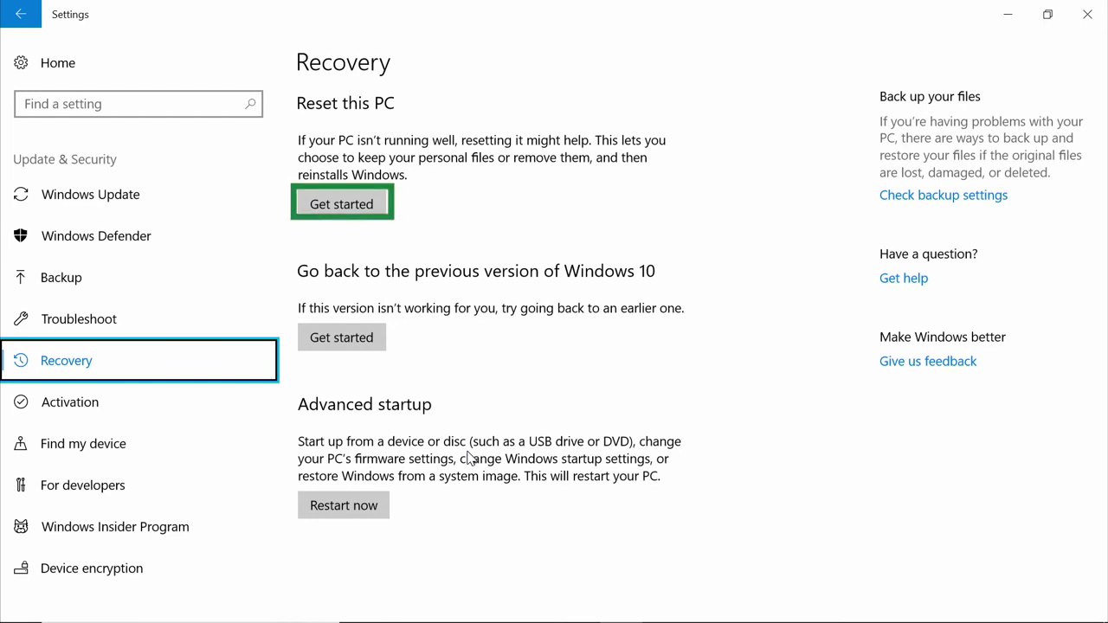
Choose Get started under Reset this PC to show the keep-files or remove-everything options
key(Tab)
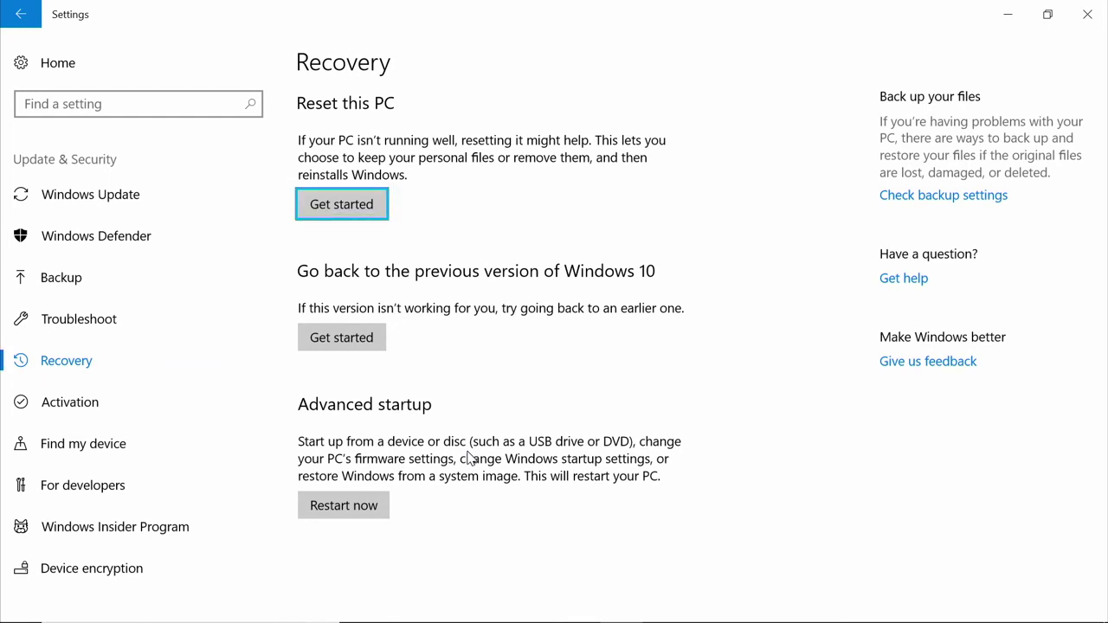
key(Return)
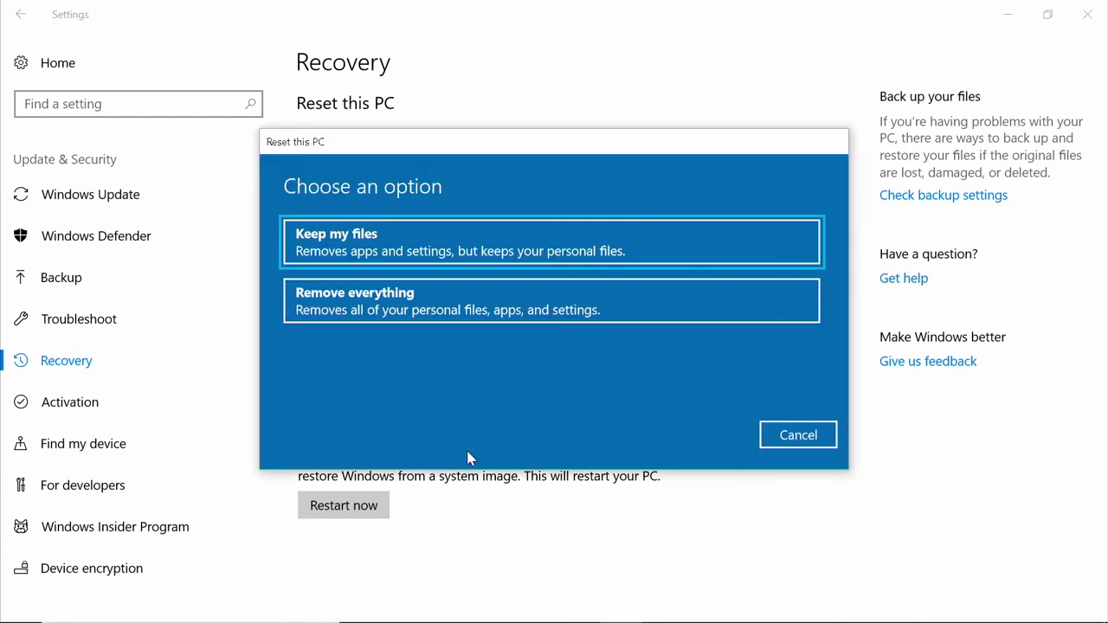